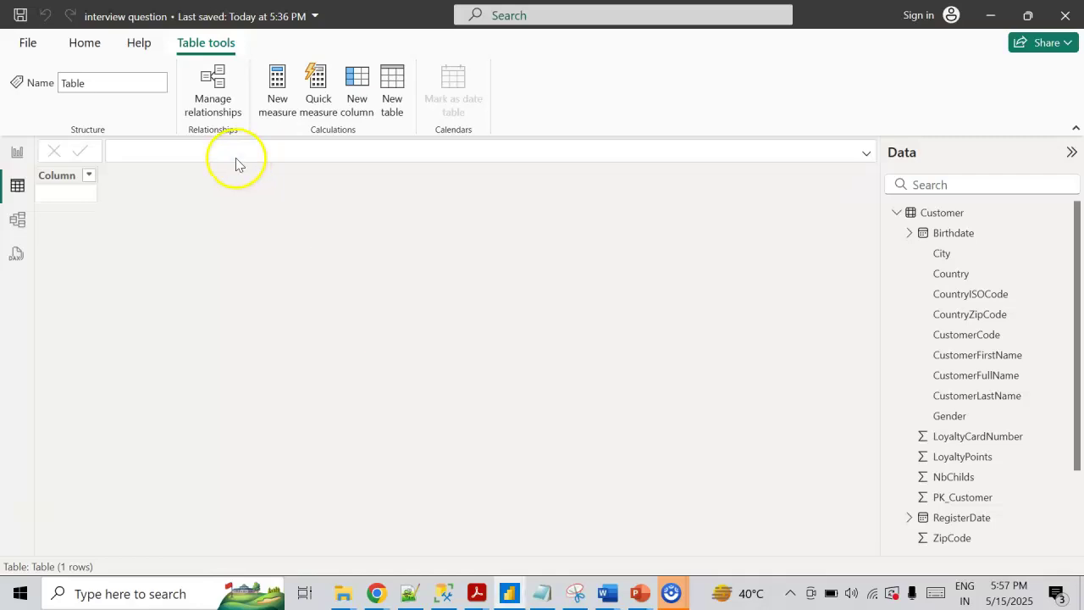
# Name the new calculated table Filter_table1 and begin its formula with the FILTER function
pyautogui.press('BackSpace')
pyautogui.write('Fil')
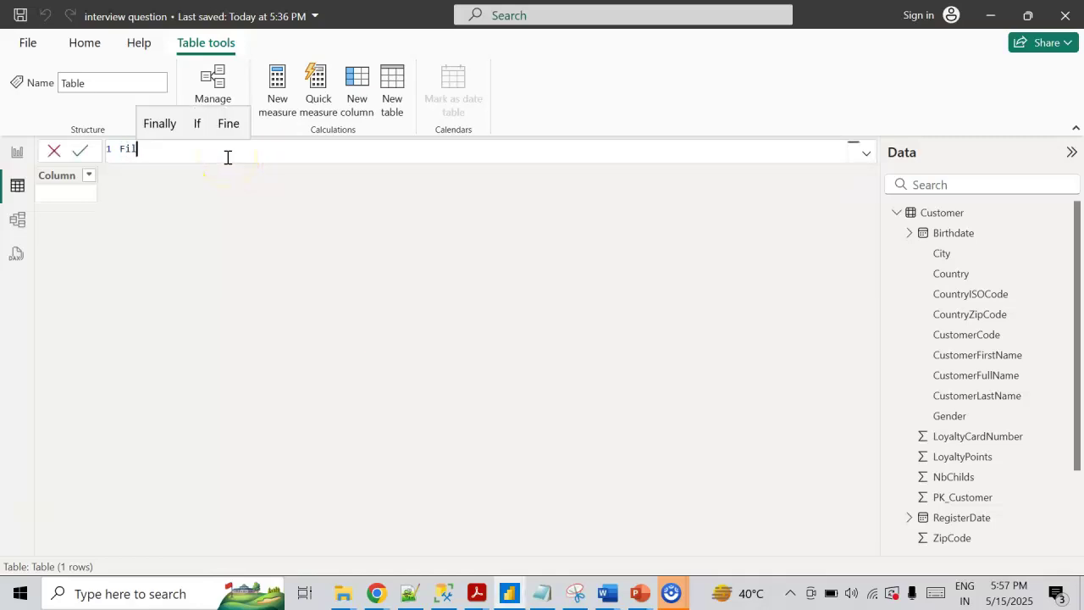
pyautogui.write('ter_table')
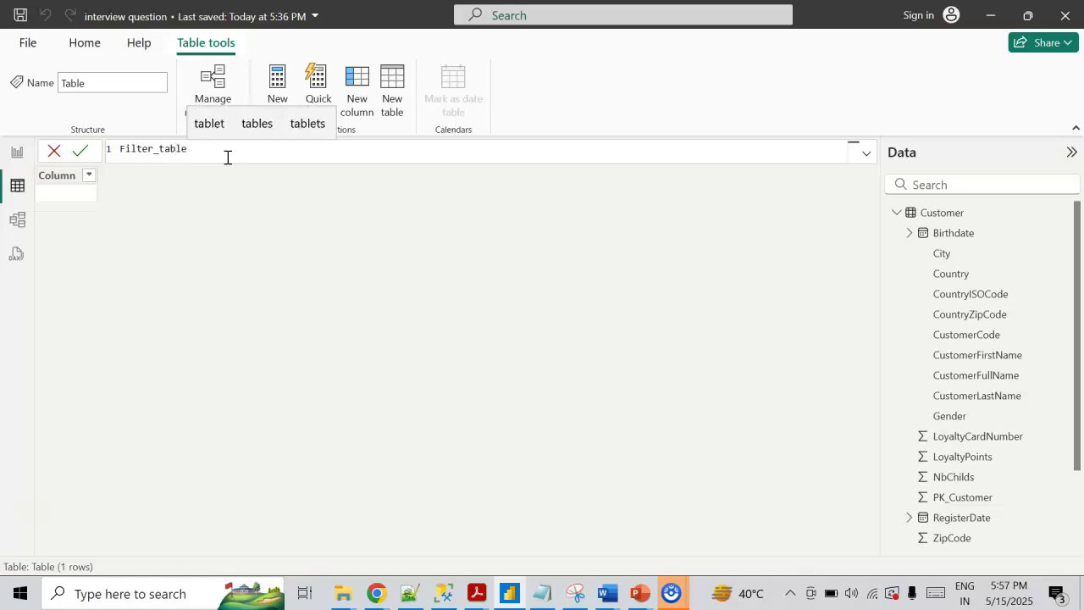
pyautogui.write('1 = ')
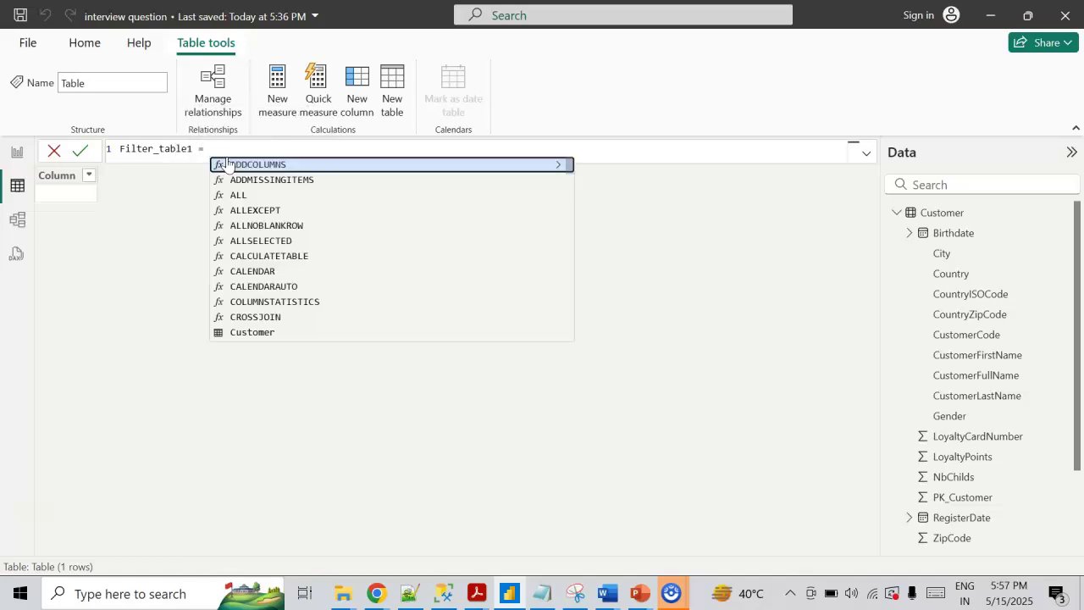
pyautogui.write('filter')
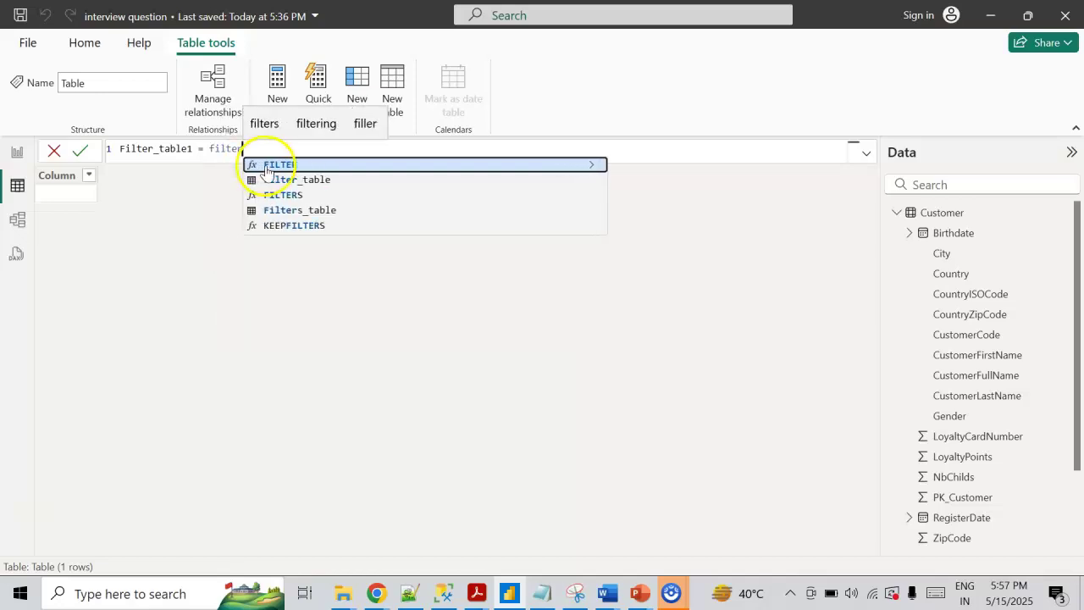
pyautogui.click(266, 163)
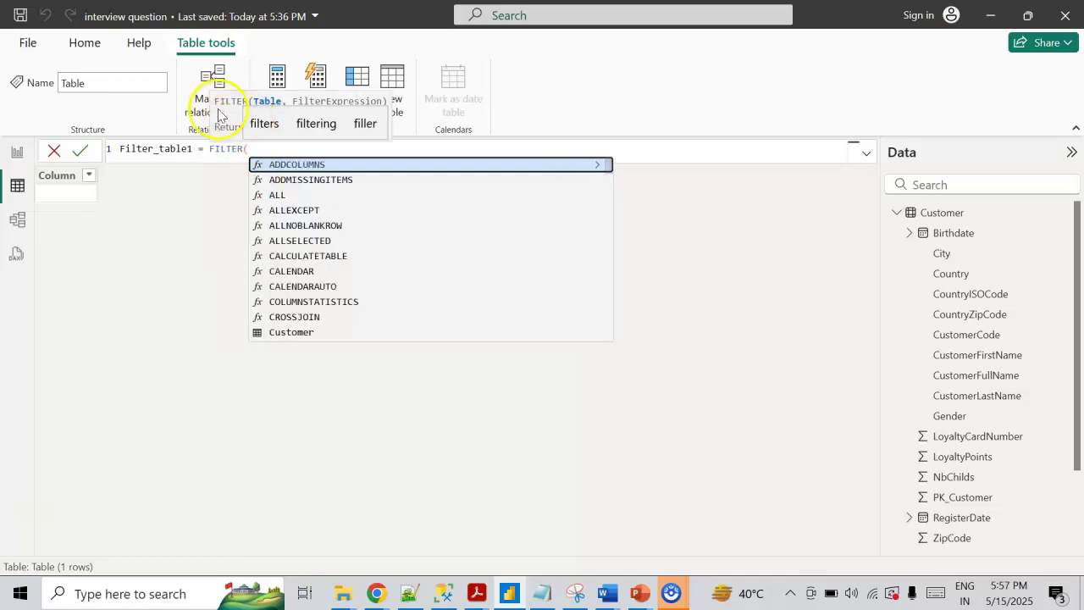
pyautogui.click(251, 150)
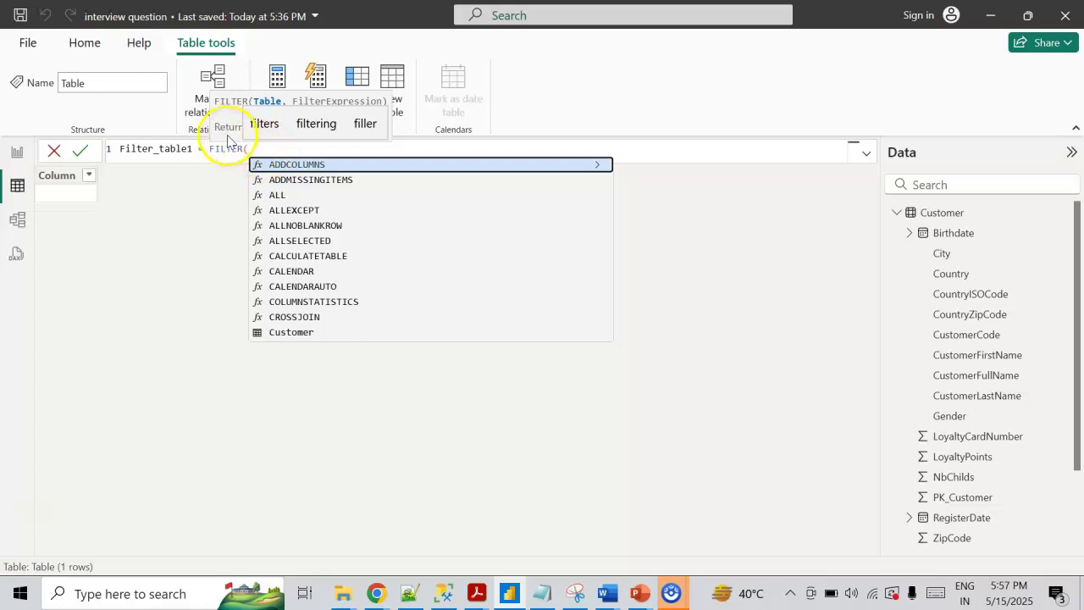
pyautogui.click(225, 135)
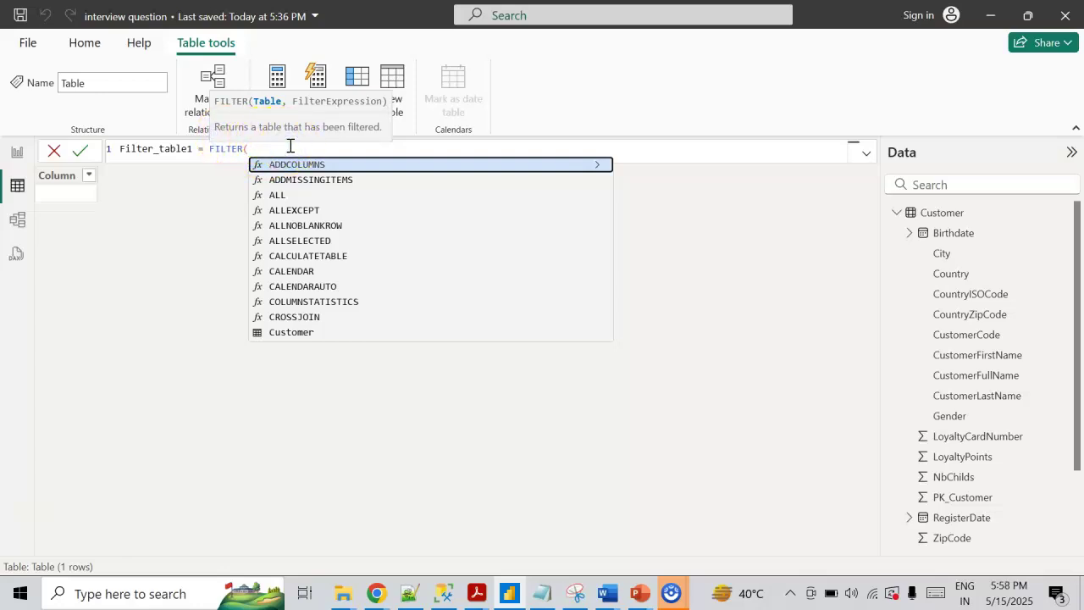
# Complete the FILTER formula with the Customer table and the condition Customer[Country]="France", and commit it
pyautogui.write('cus')
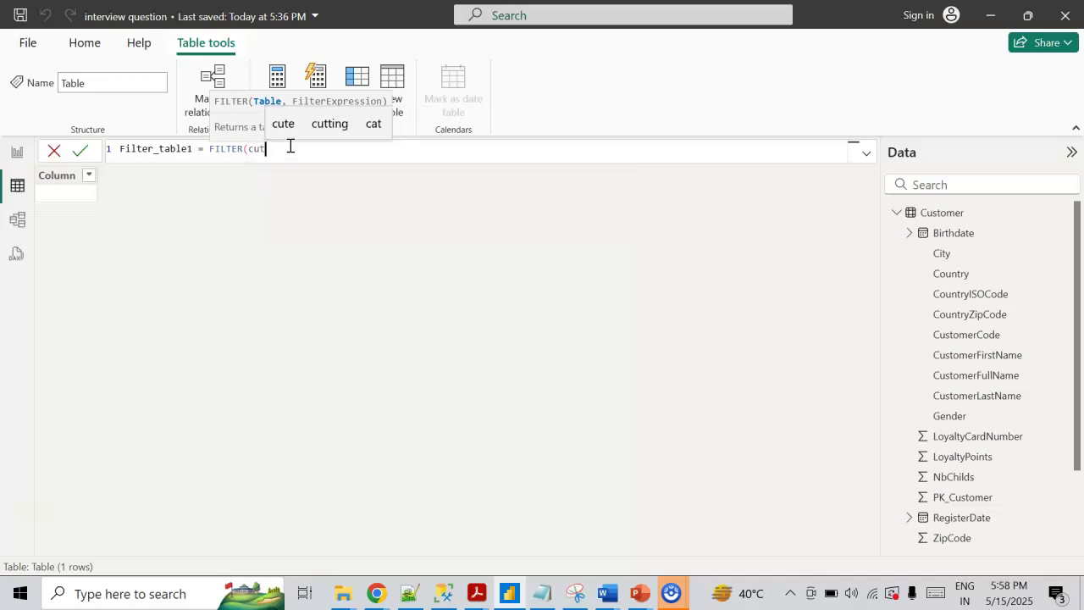
pyautogui.click(303, 165)
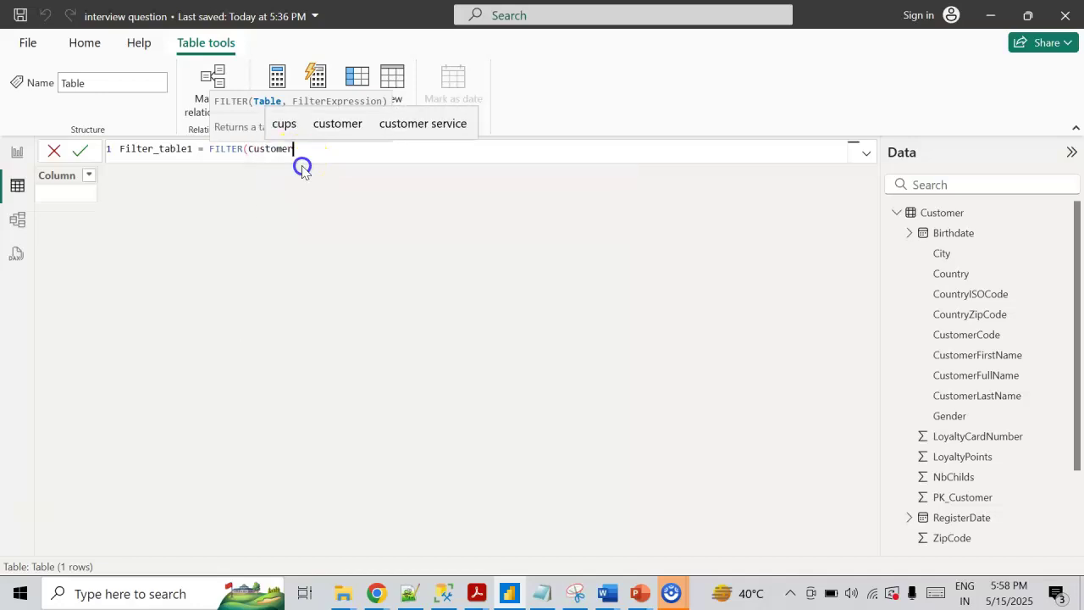
pyautogui.write(',')
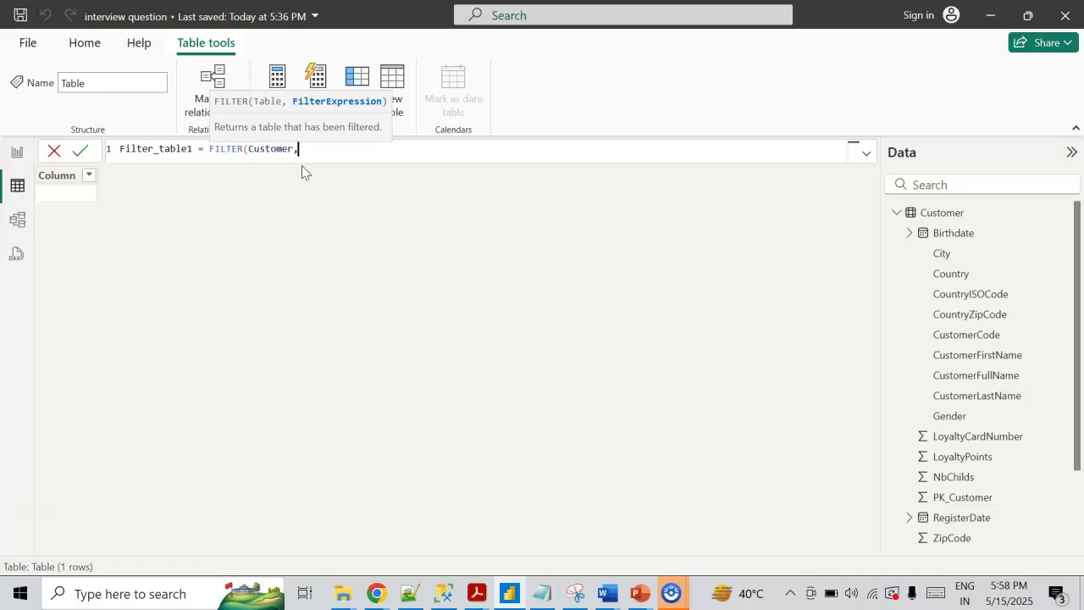
pyautogui.write('coun')
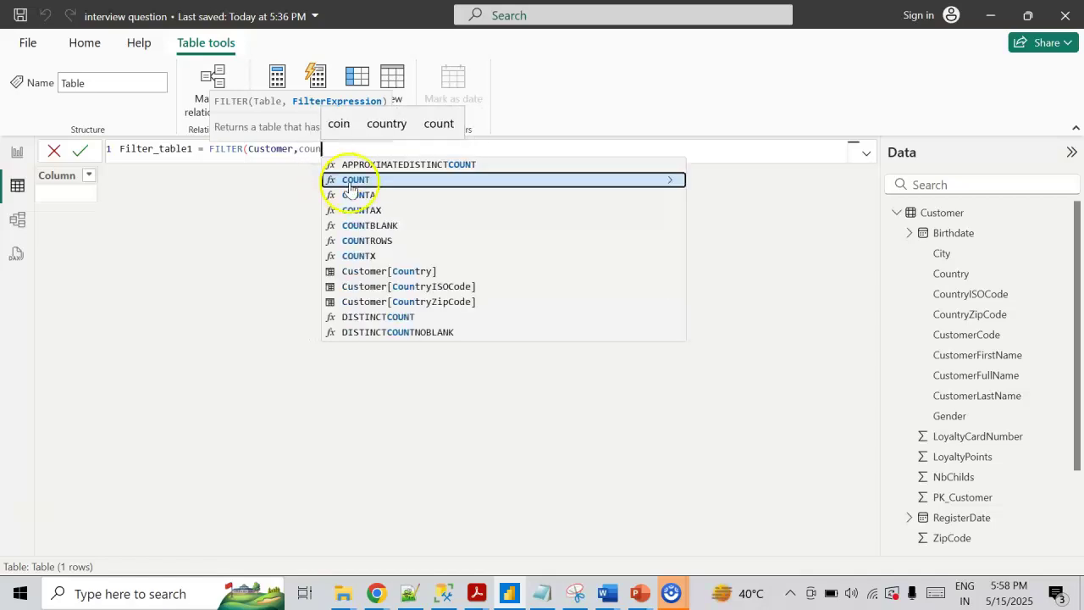
pyautogui.click(411, 273)
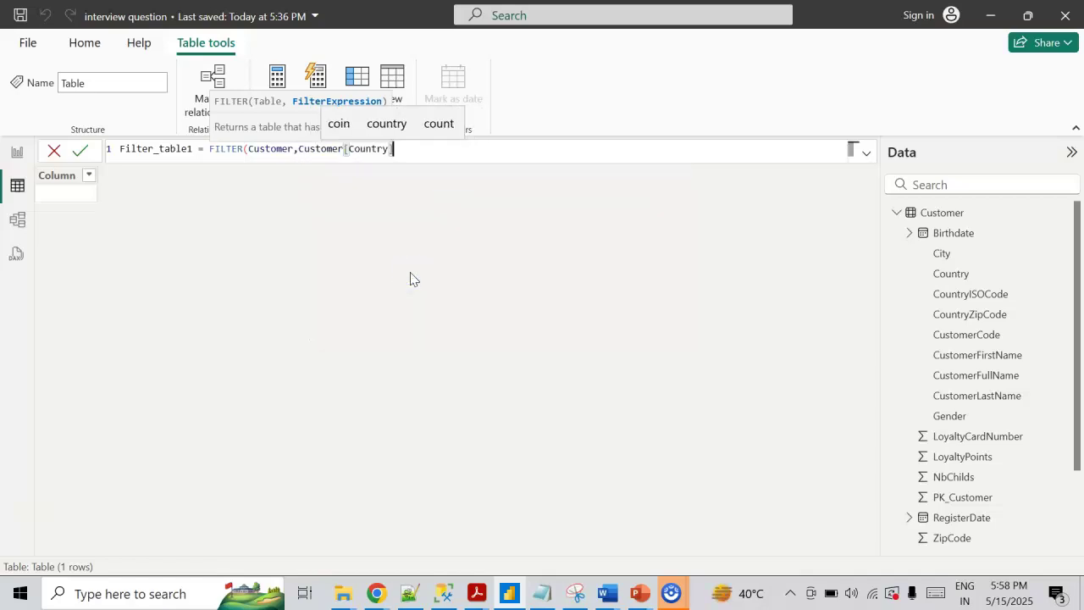
pyautogui.write('=""')
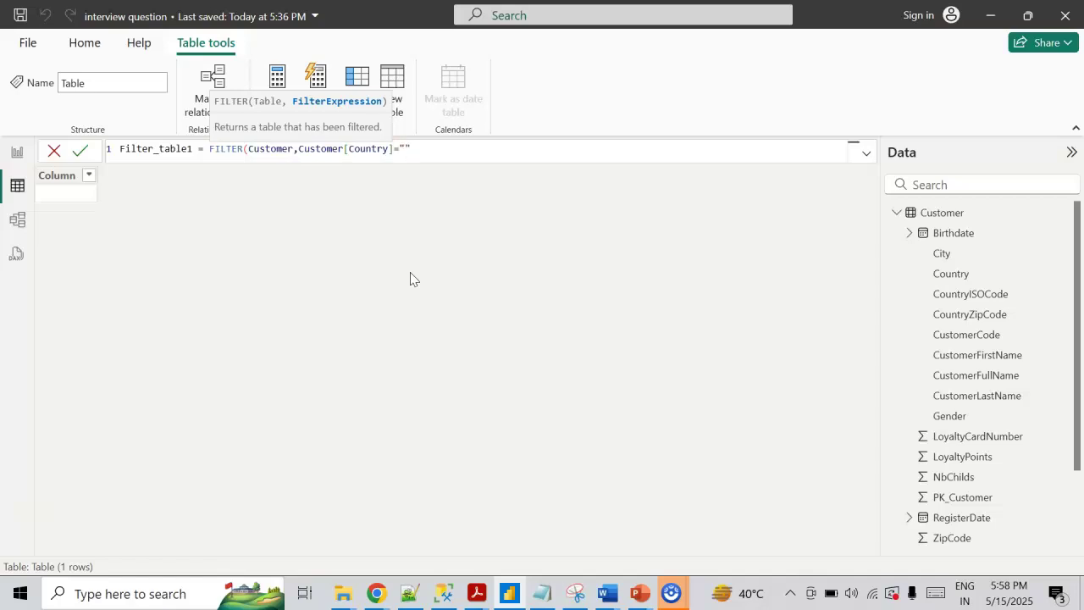
pyautogui.write('France')
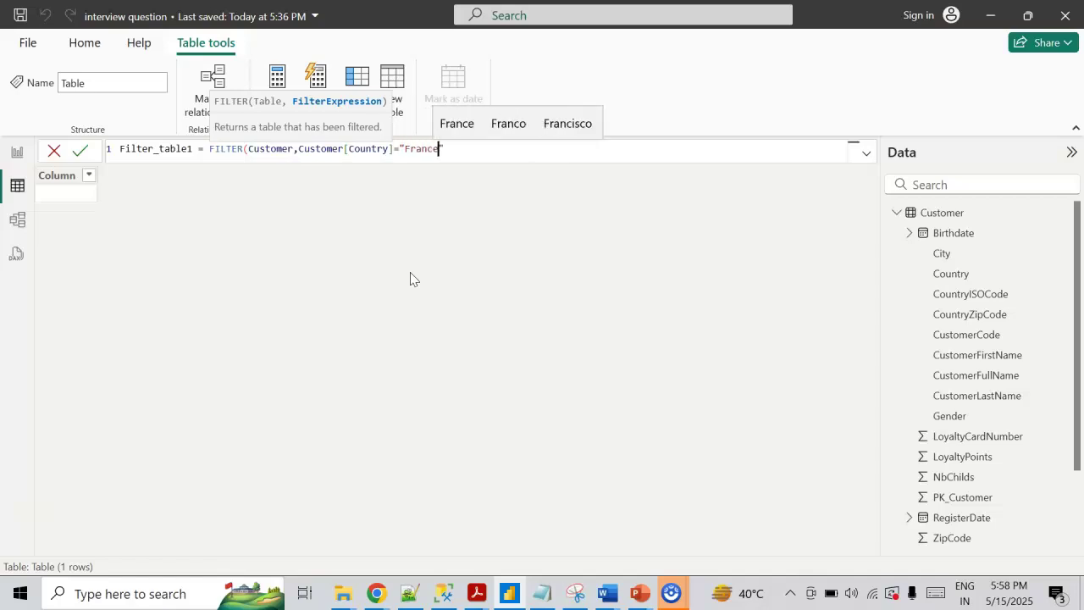
pyautogui.press('Right')
pyautogui.write(')')
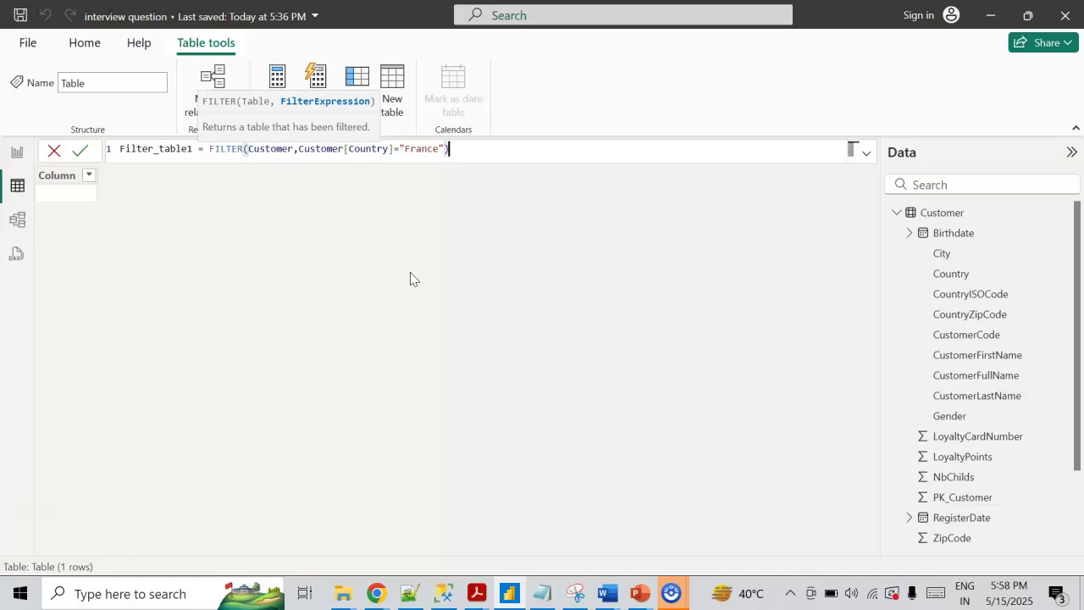
pyautogui.press('Return')
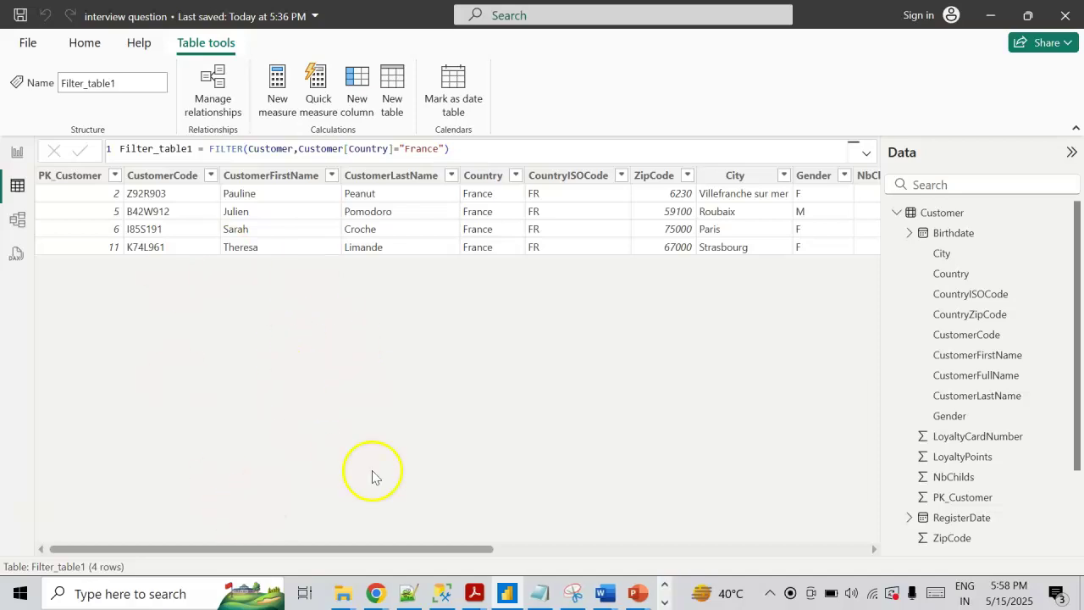
# Compare the Country values in Filter_table1 with those in the full Customer table, collapsing the Customer field list
pyautogui.click(427, 175)
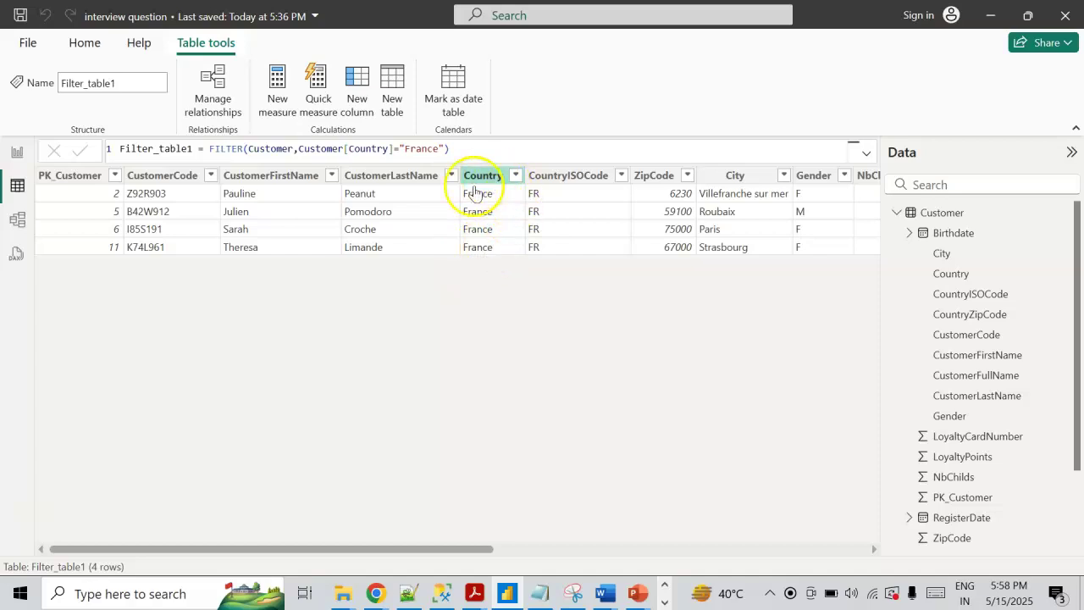
pyautogui.click(950, 214)
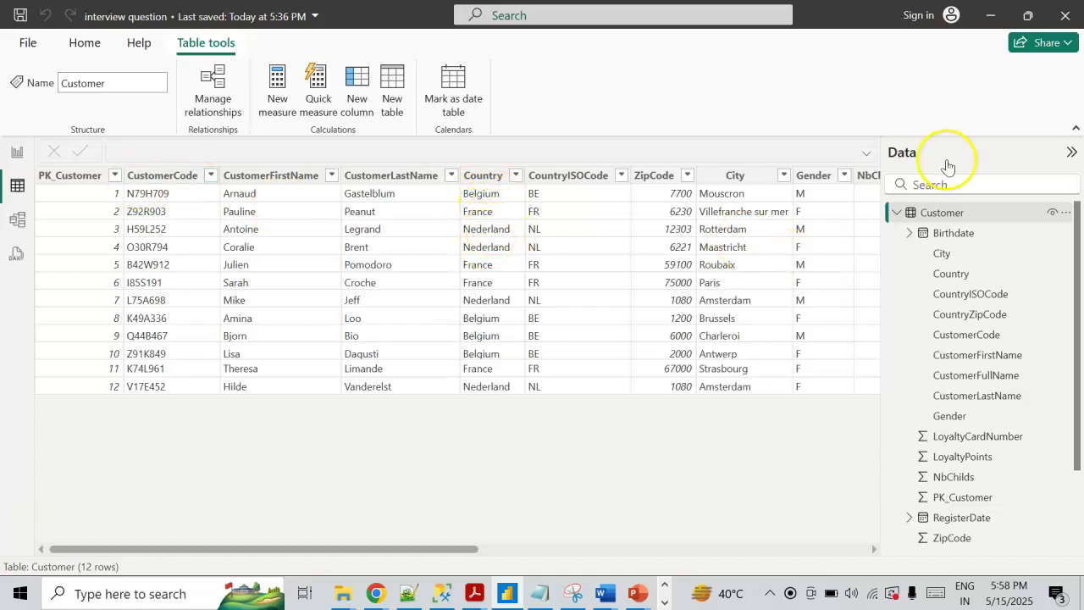
pyautogui.click(896, 212)
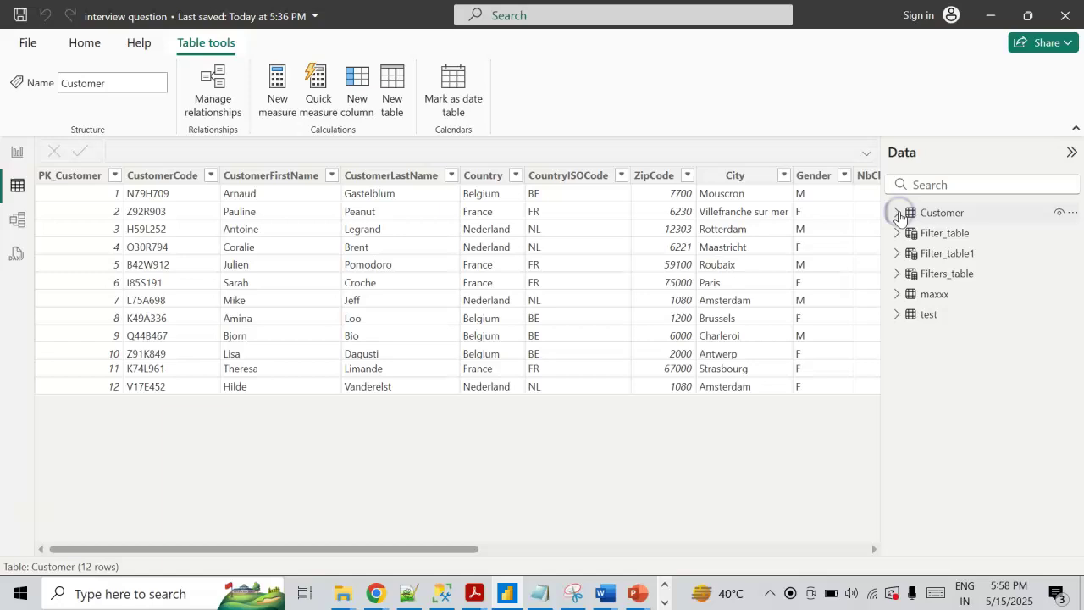
pyautogui.click(930, 256)
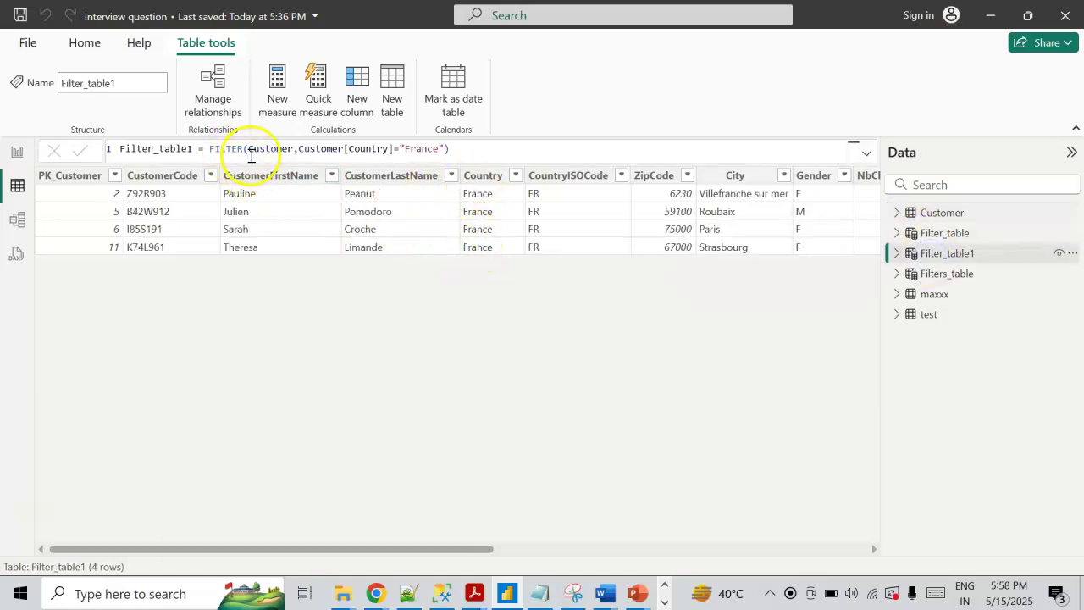
# Add another calculated table named Filters_table1 and begin its formula with the FILTERS function
pyautogui.click(398, 117)
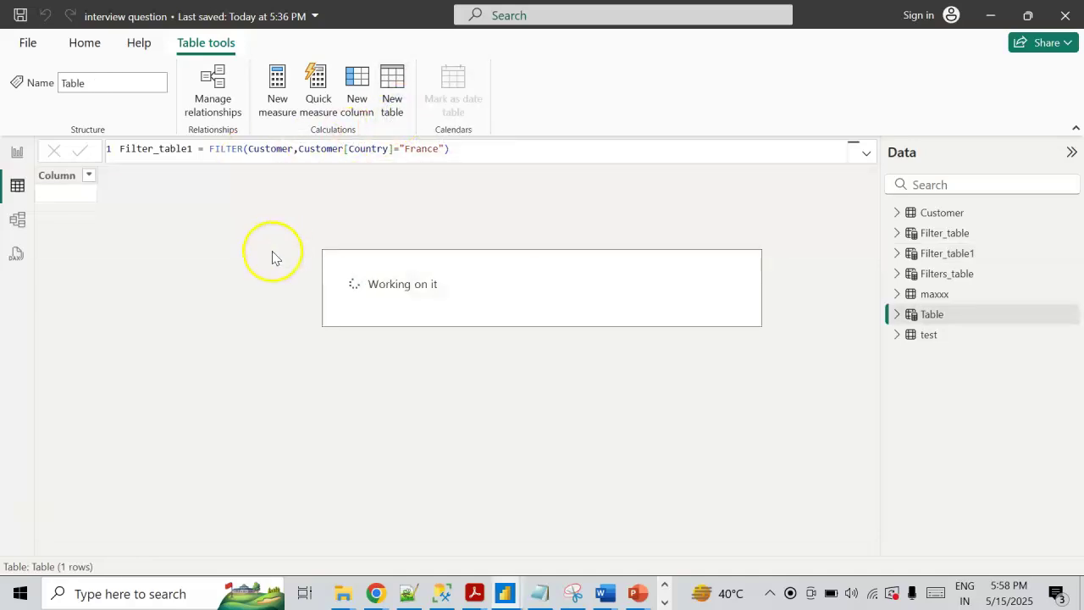
pyautogui.click(276, 194)
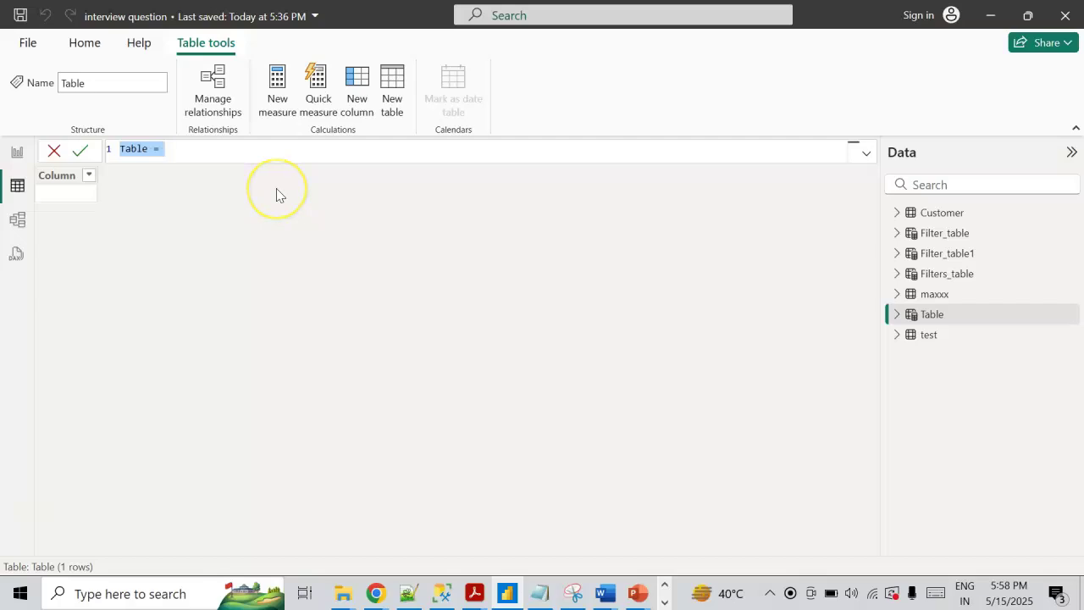
pyautogui.write('Filters')
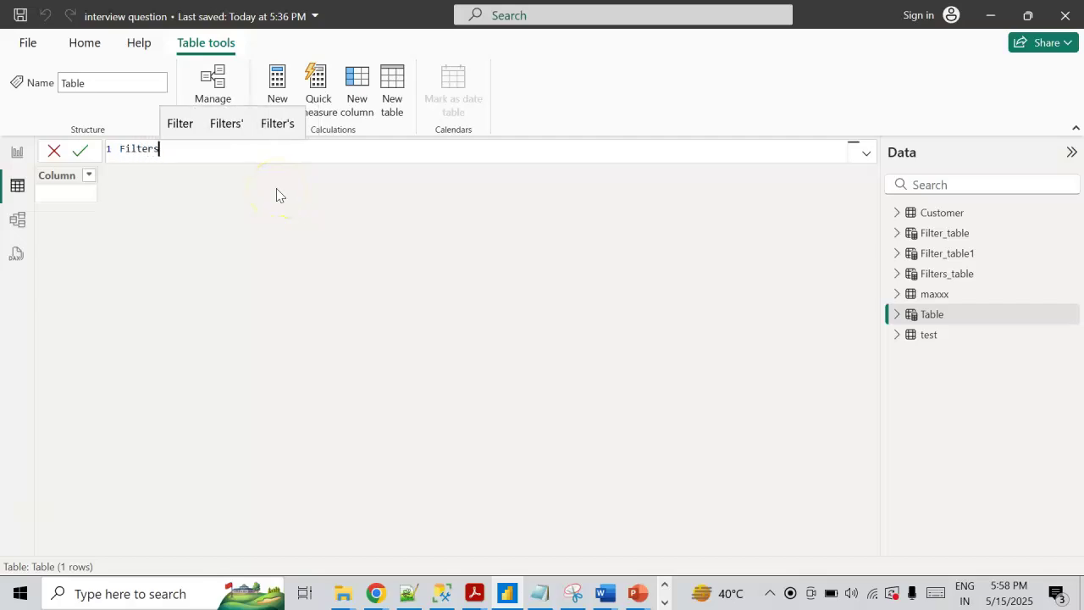
pyautogui.write('_tab')
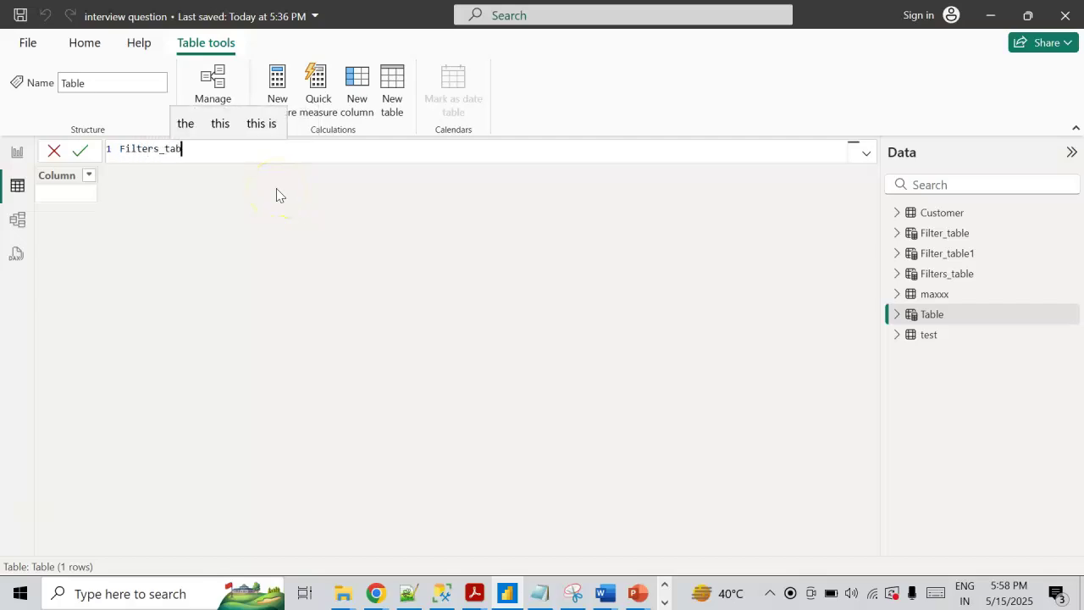
pyautogui.write('le1 = ')
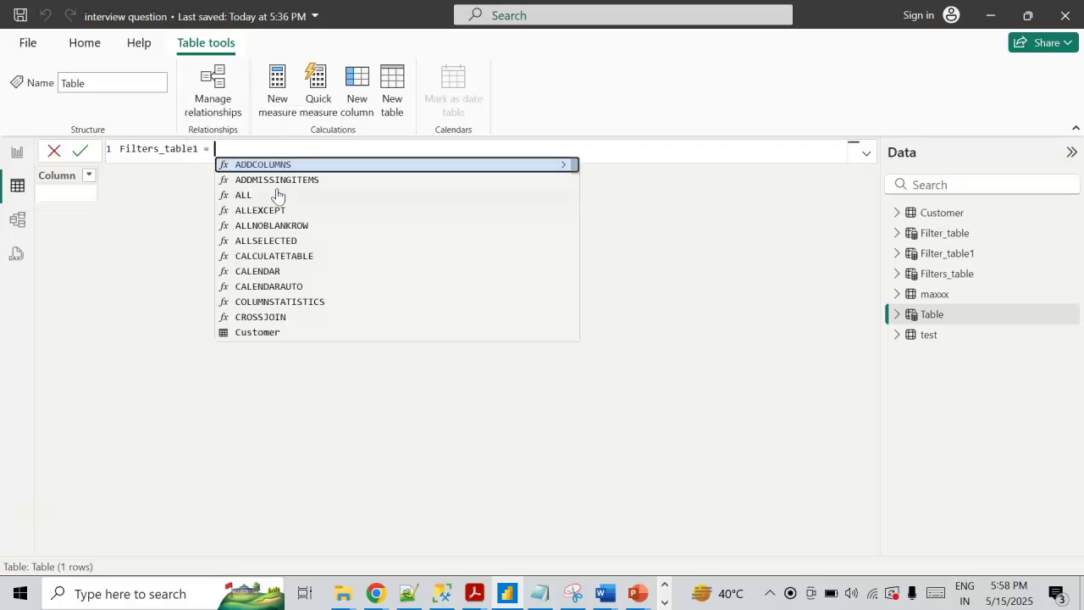
pyautogui.write('filter')
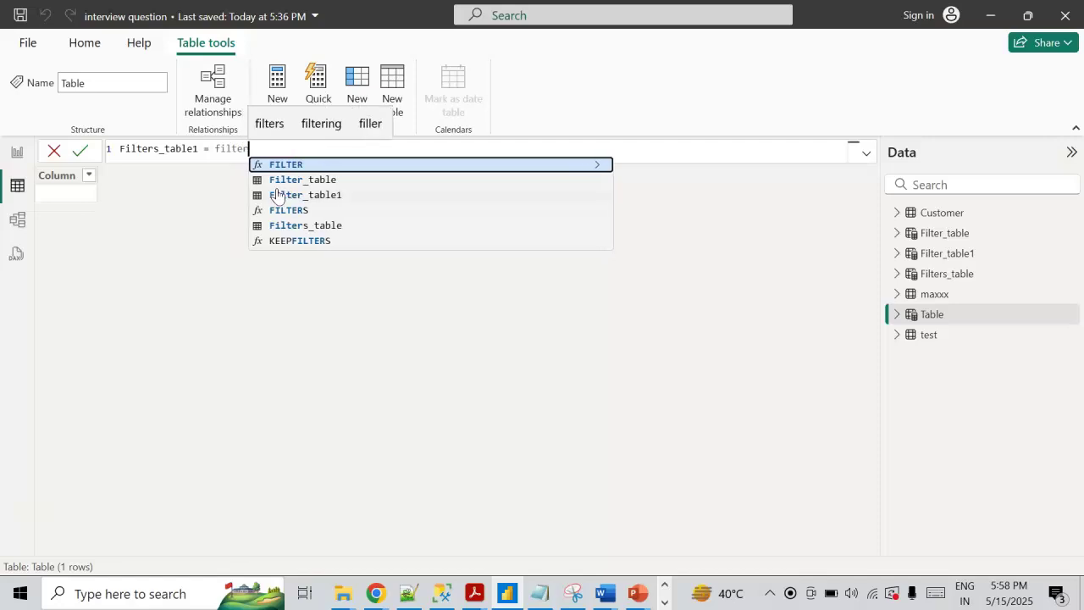
pyautogui.click(287, 211)
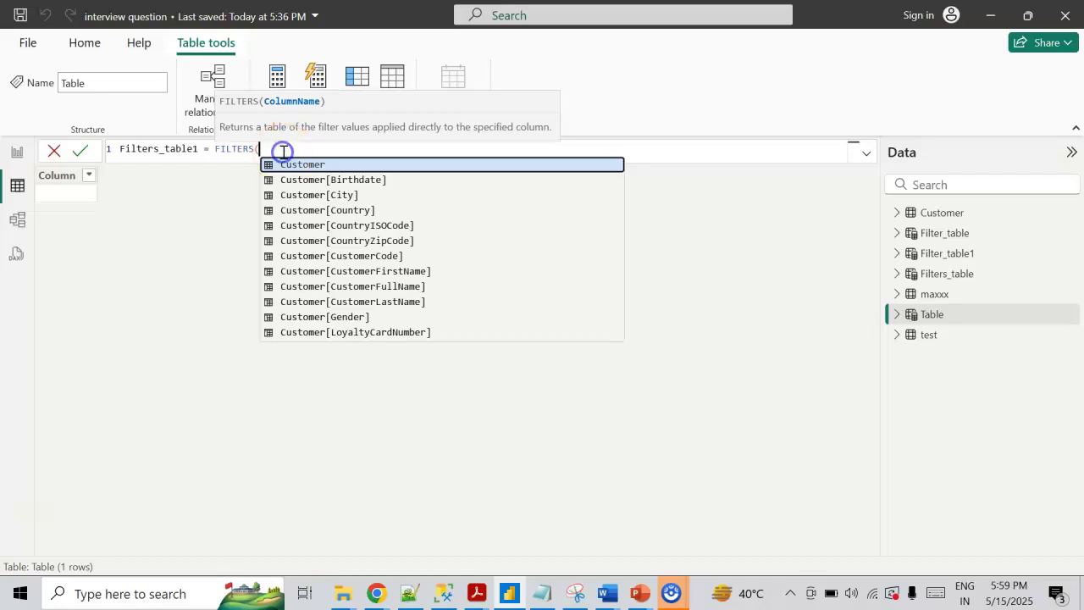
# Complete the FILTERS formula with the Customer[Country] column and commit it
pyautogui.write('coun')
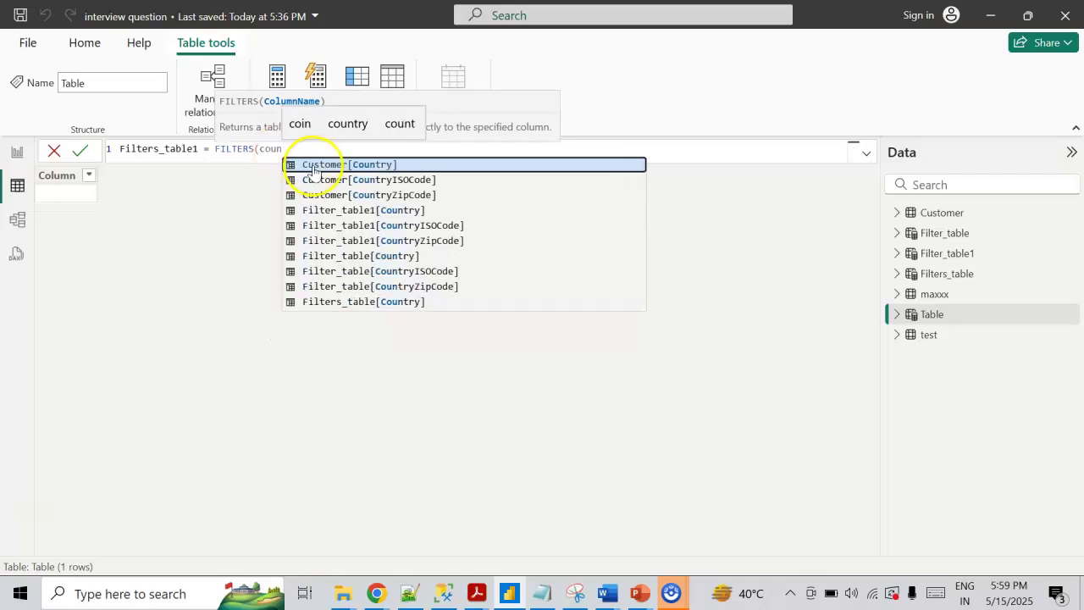
pyautogui.click(313, 166)
pyautogui.write(')')
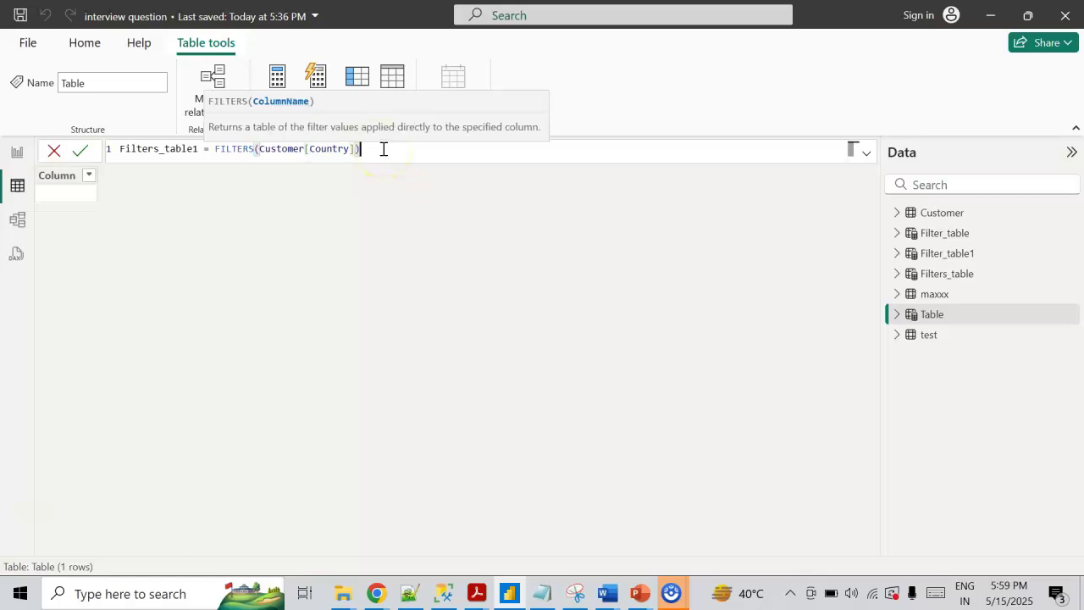
pyautogui.press('Return')
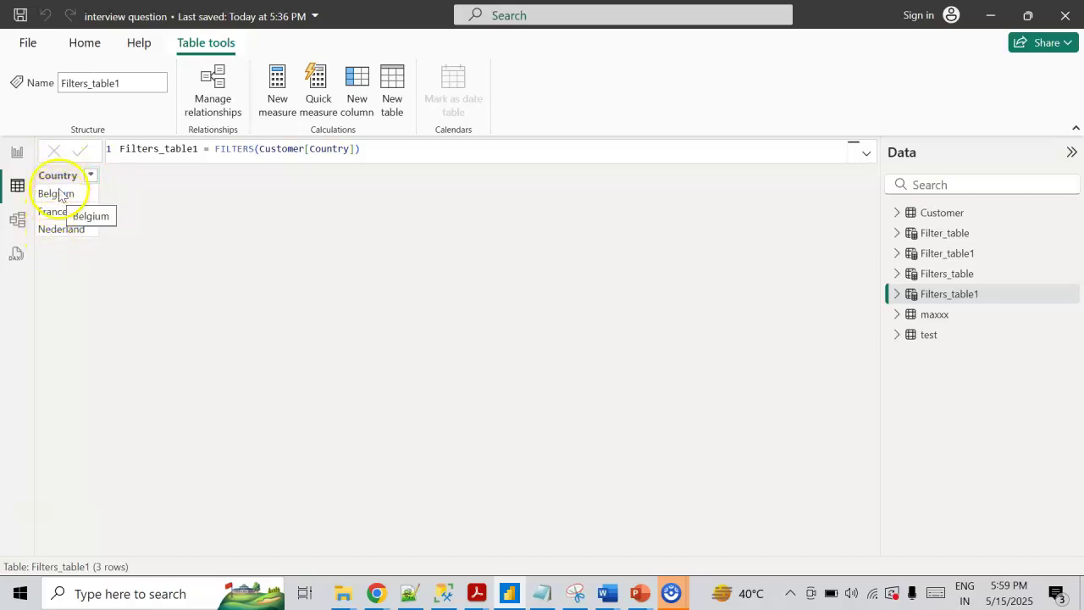
# Examine the Customer table's Country column, and the Customer Table and Filter Table visuals on the Filter/Filters report page
pyautogui.click(938, 212)
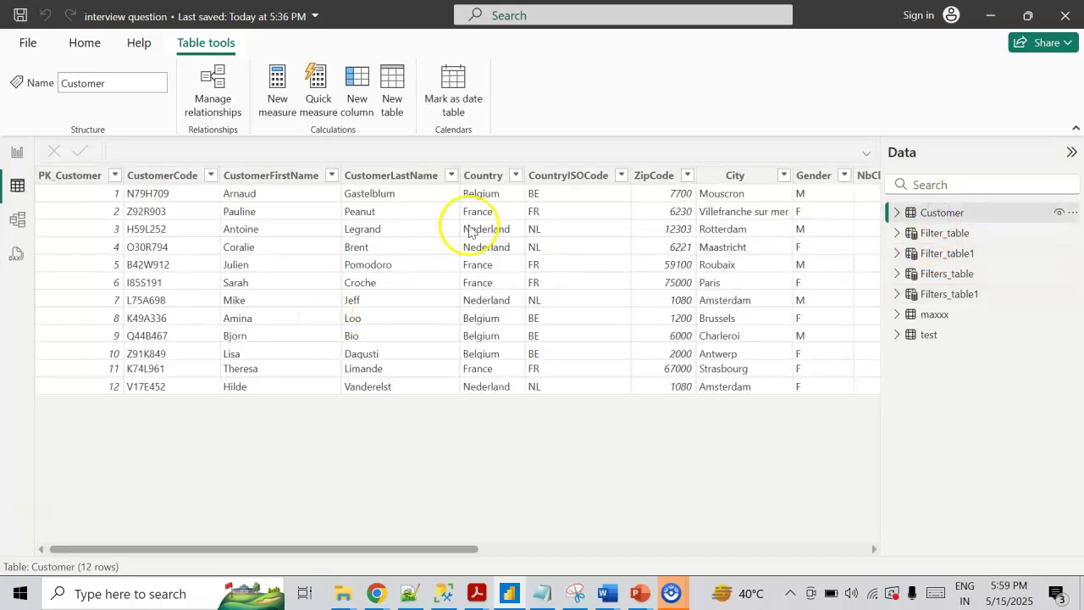
pyautogui.click(480, 182)
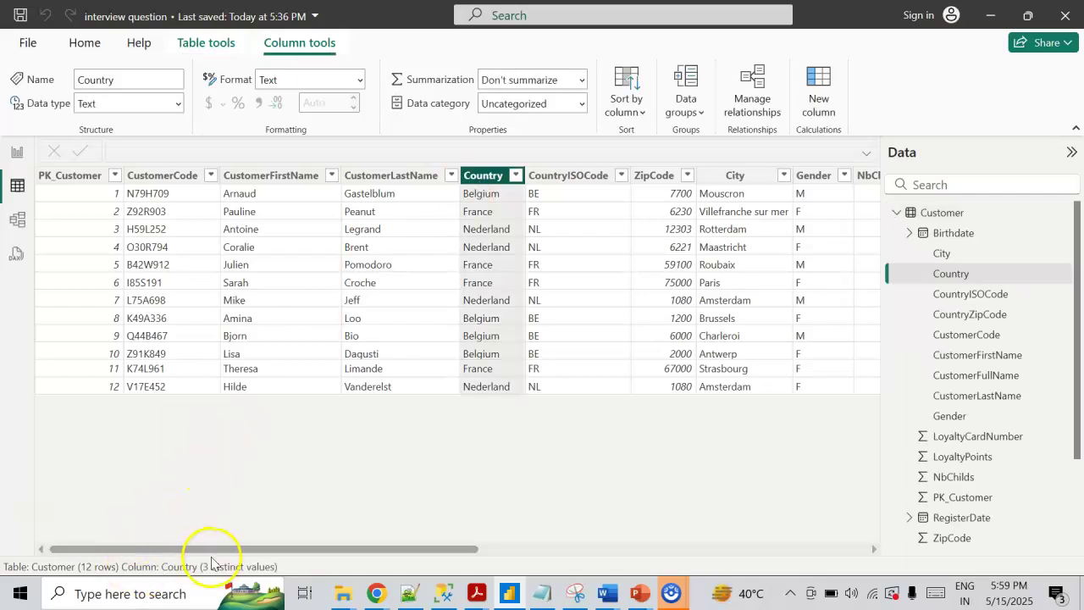
pyautogui.click(22, 155)
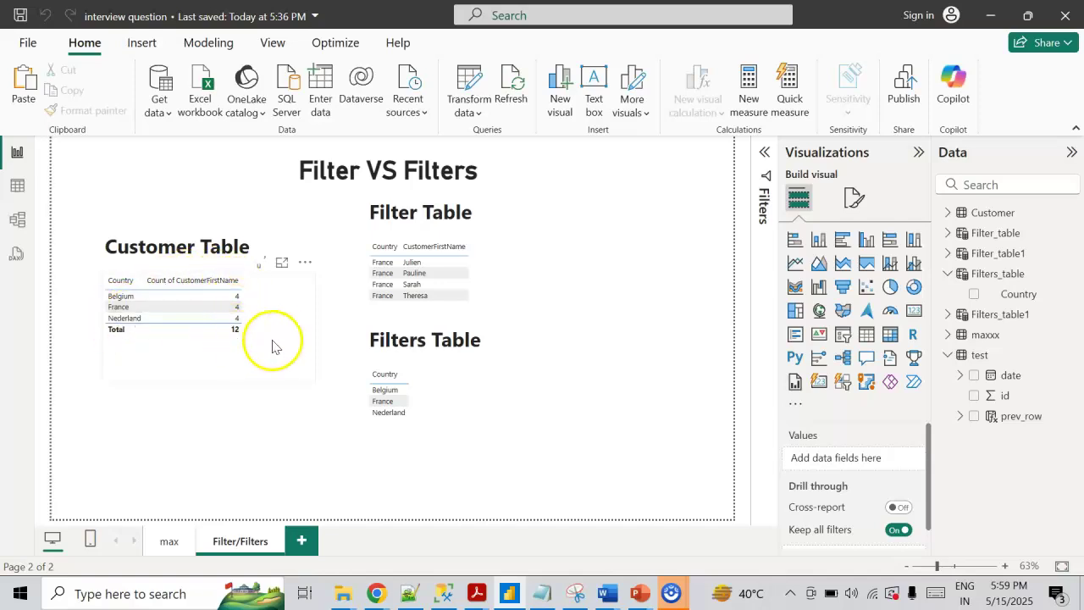
pyautogui.click(202, 364)
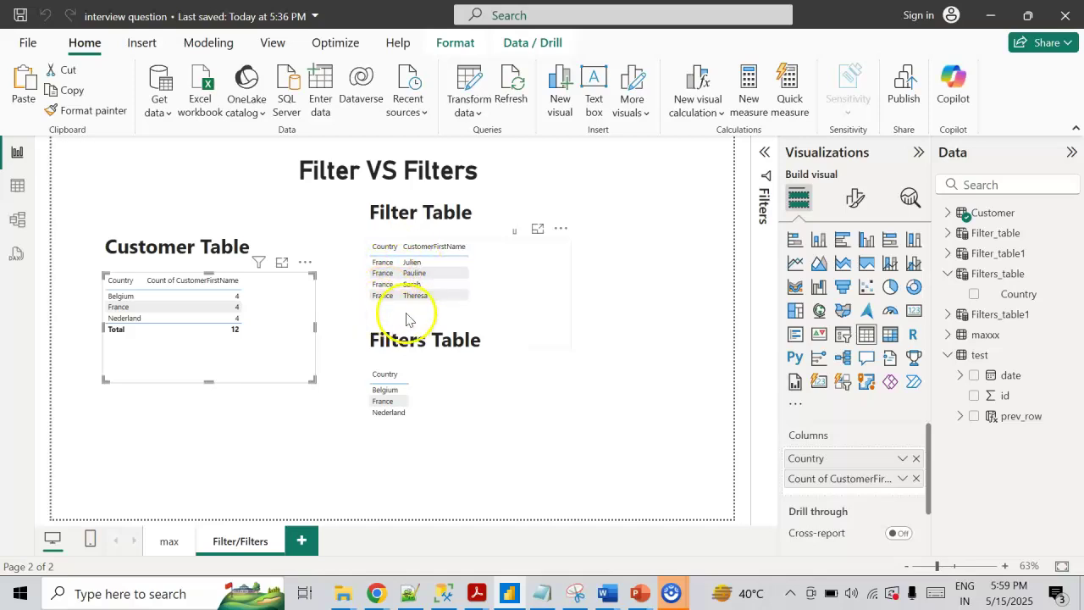
pyautogui.click(499, 293)
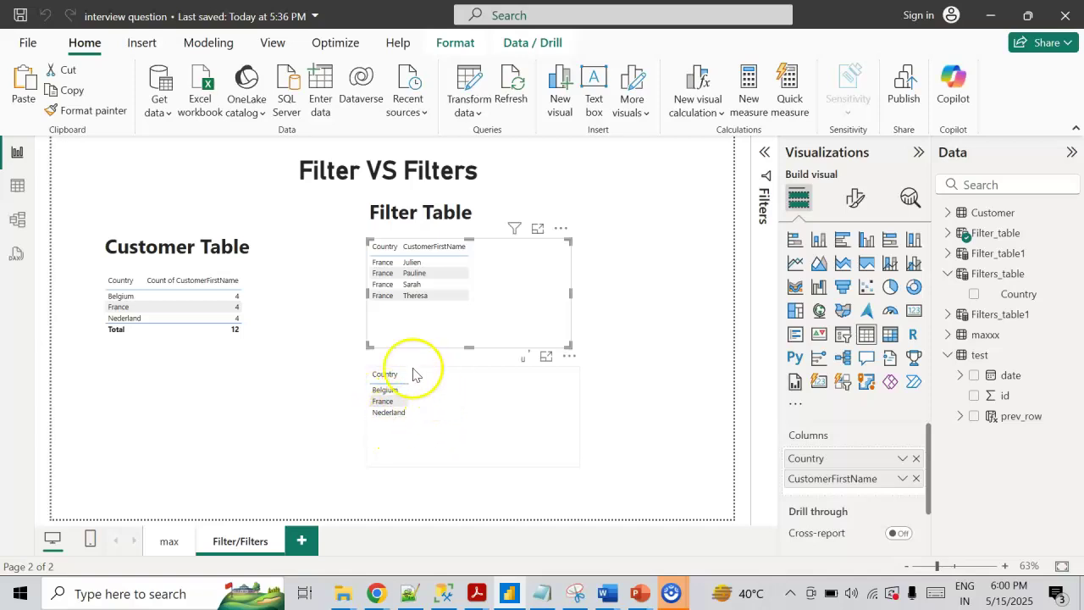
# Compare the Customer Table, Filters Table and Filter Table visuals on the report page with the Filters and Filter definitions in the slideshow
pyautogui.click(486, 433)
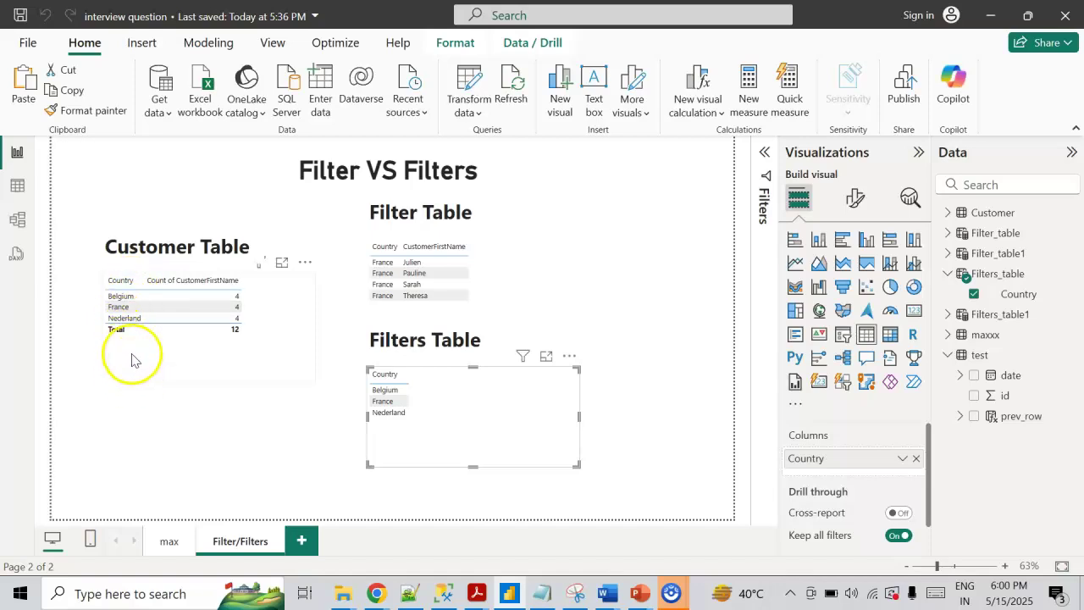
pyautogui.click(200, 360)
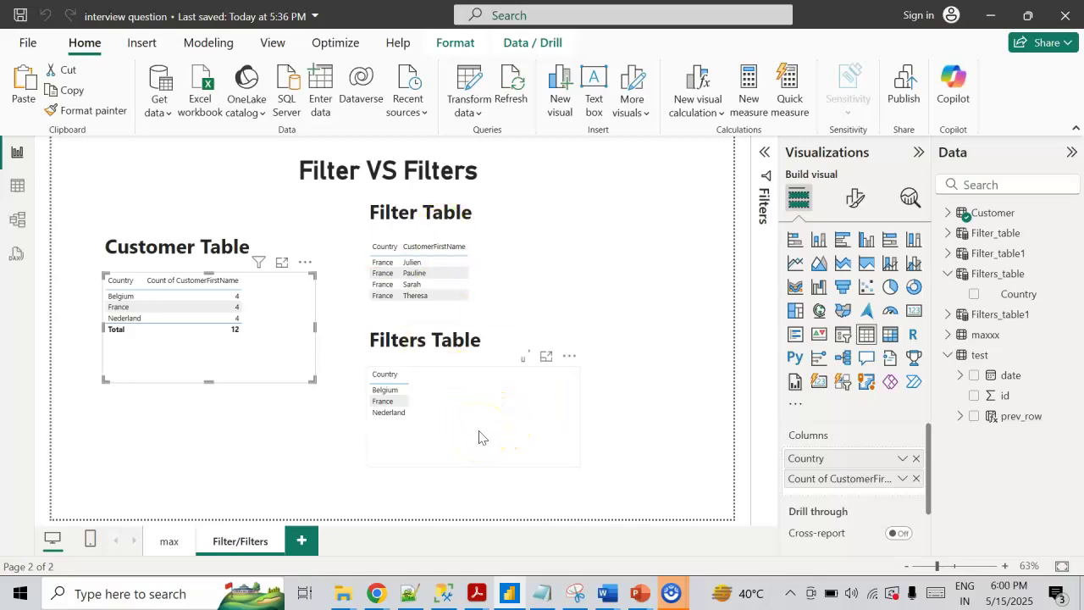
pyautogui.hotkey('alt', 'Tab')
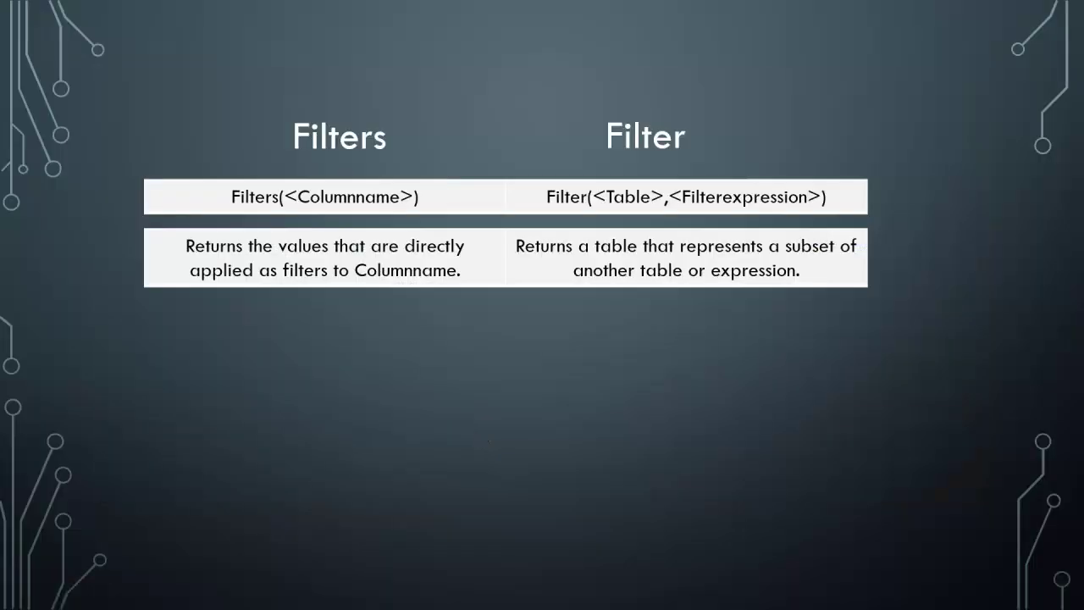
pyautogui.click(475, 390)
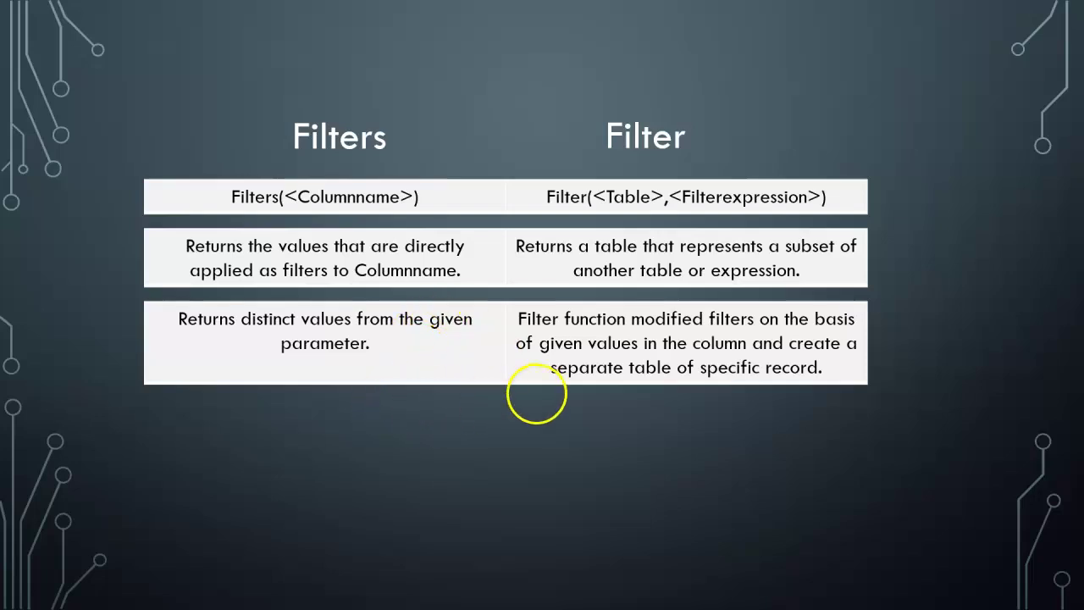
pyautogui.hotkey('alt', 'Tab')
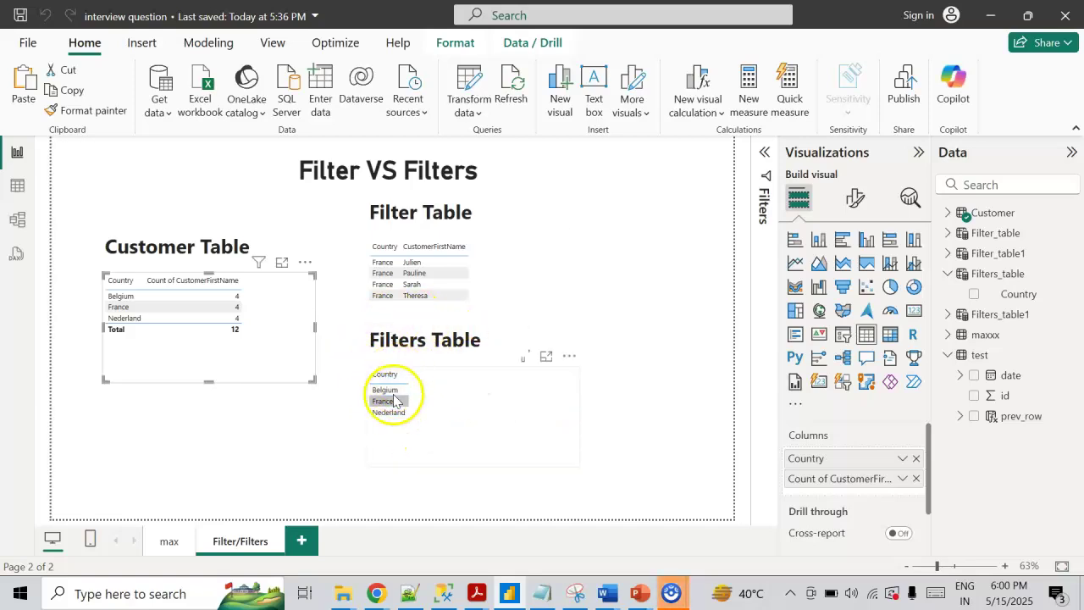
pyautogui.hotkey('alt', 'Tab')
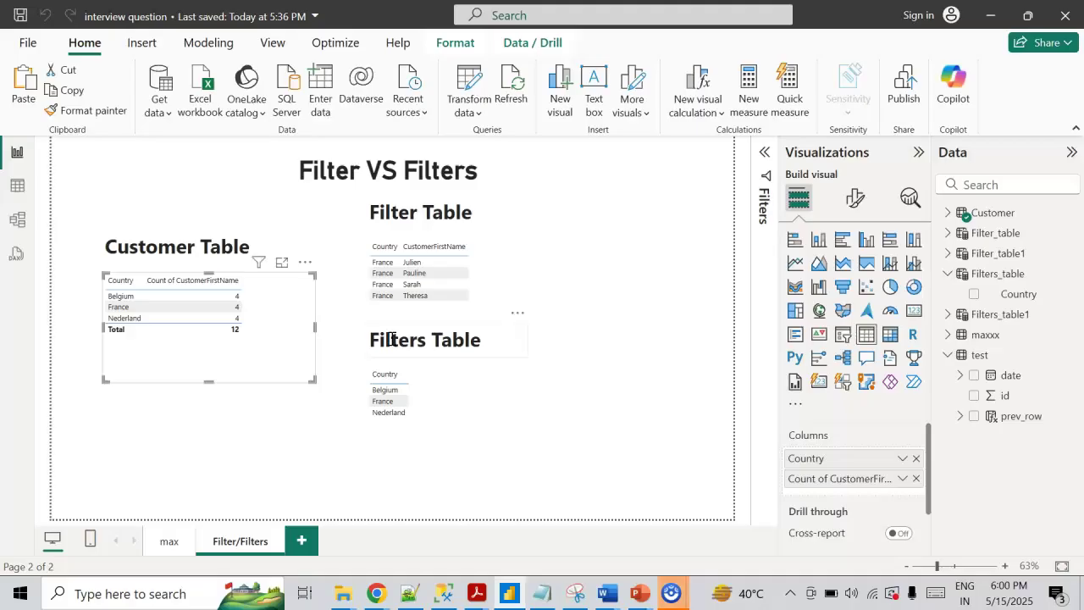
pyautogui.click(528, 291)
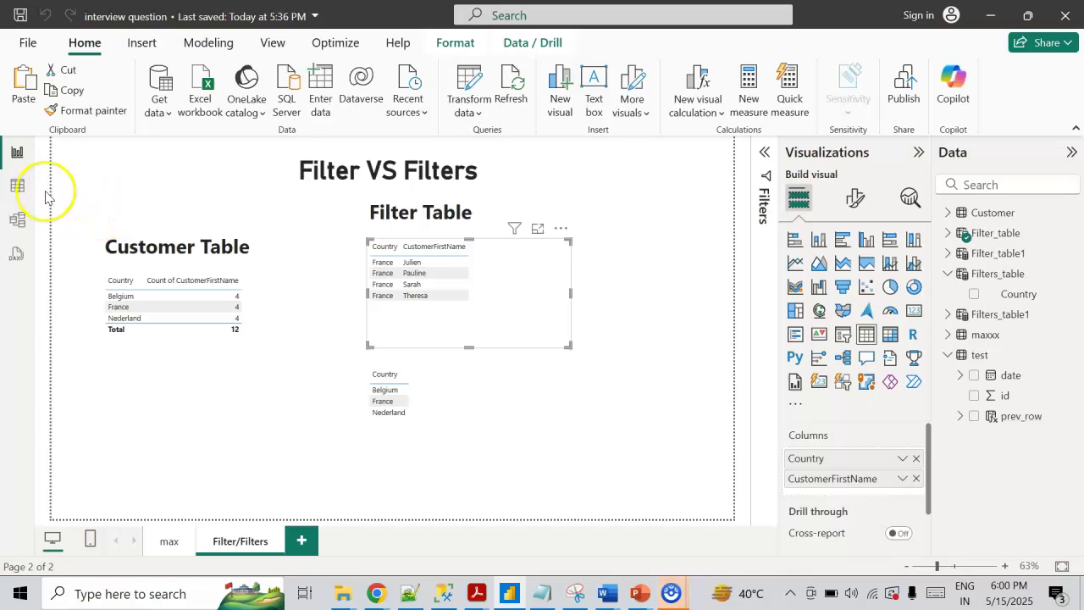
# Open the data of Filter_table1 in Table view, collapsing the Customer field list
pyautogui.click(18, 187)
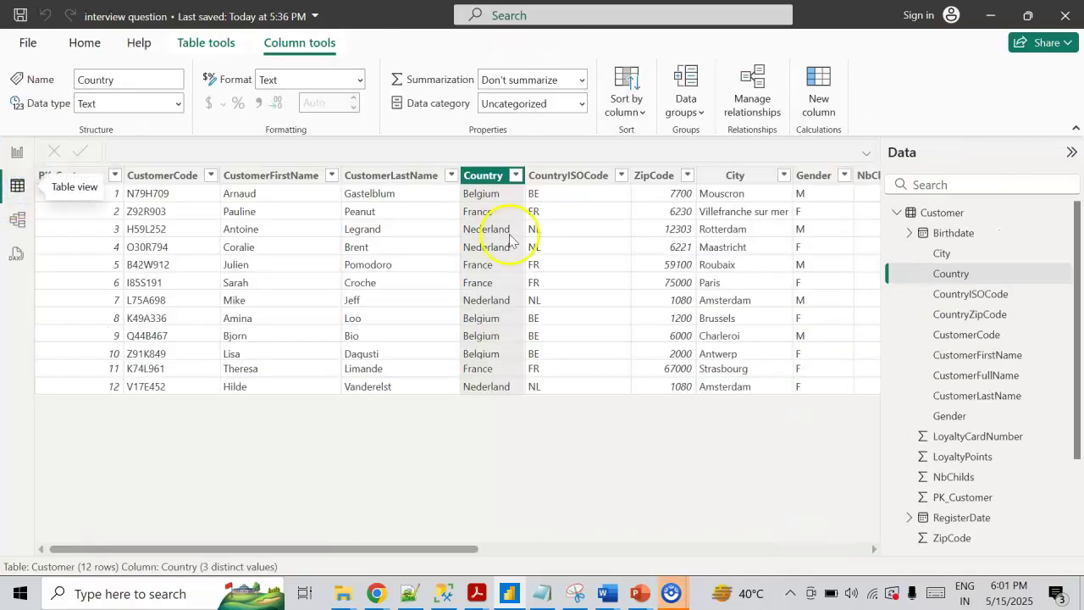
pyautogui.click(894, 212)
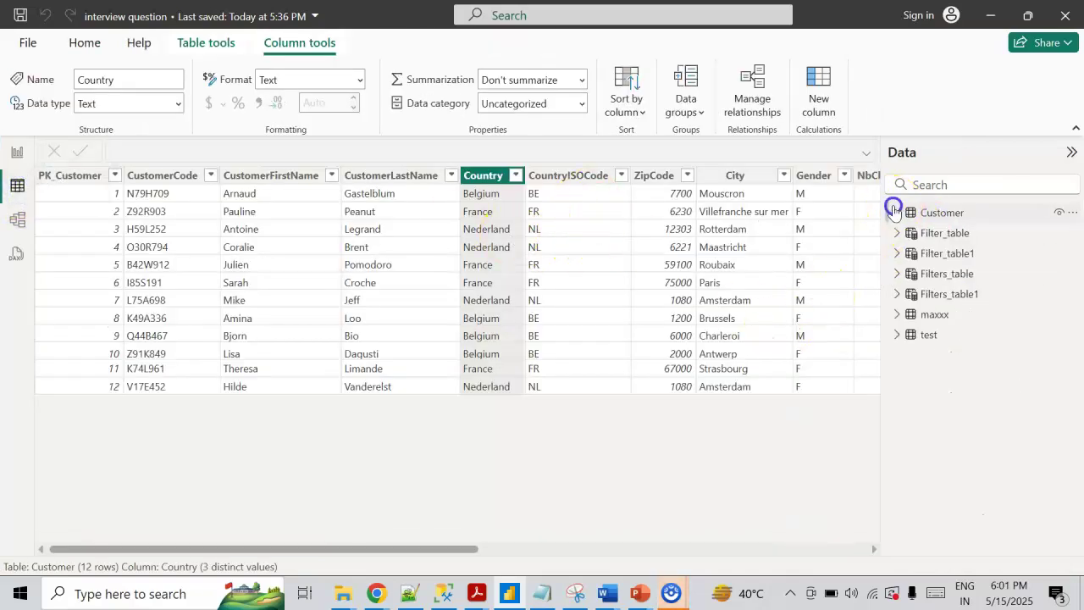
pyautogui.click(942, 255)
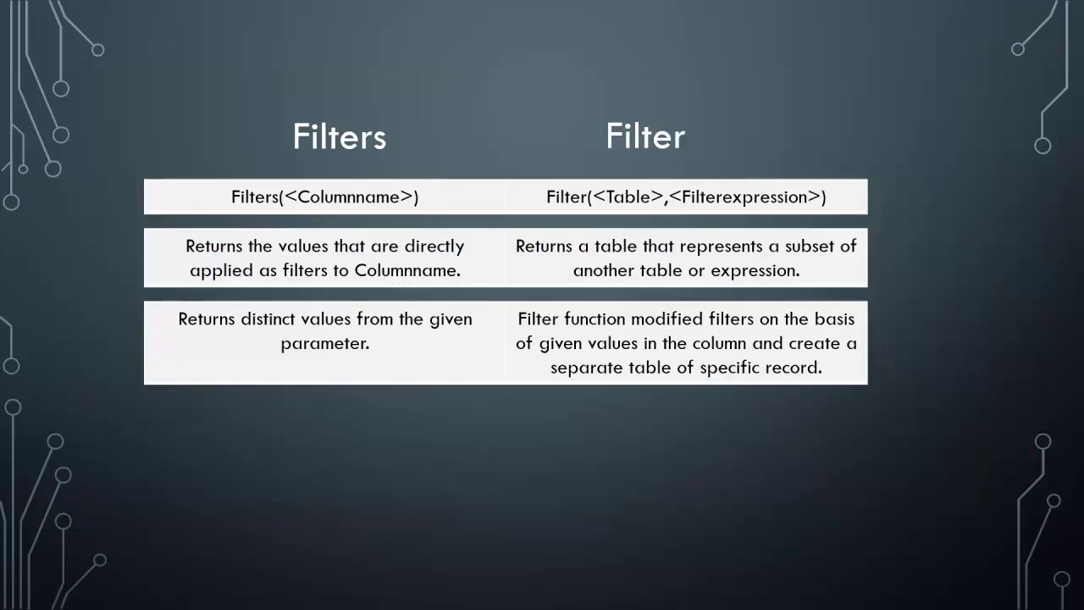
pyautogui.click(531, 362)
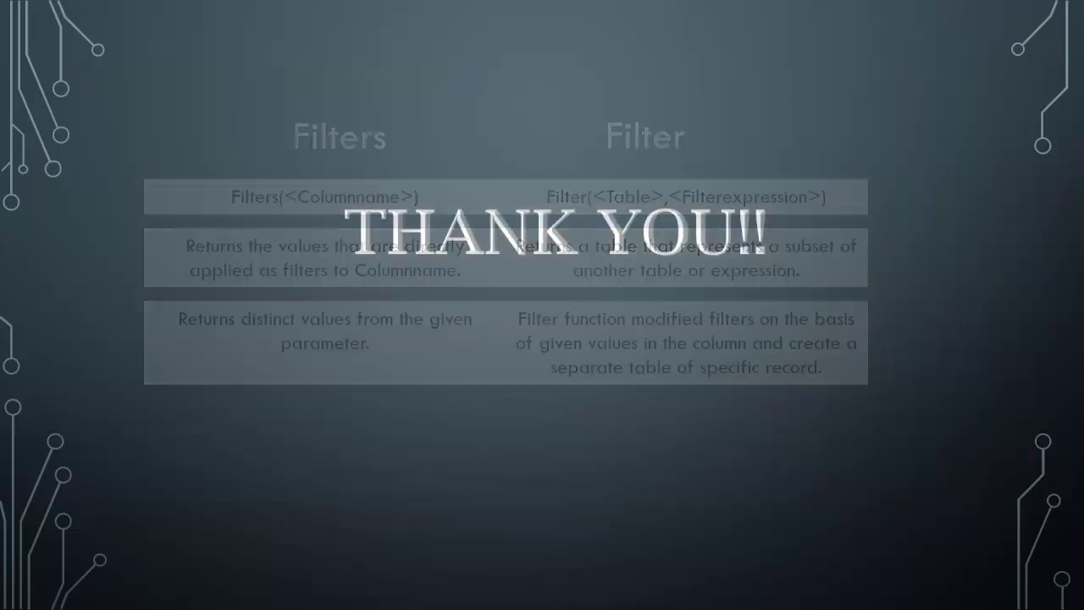